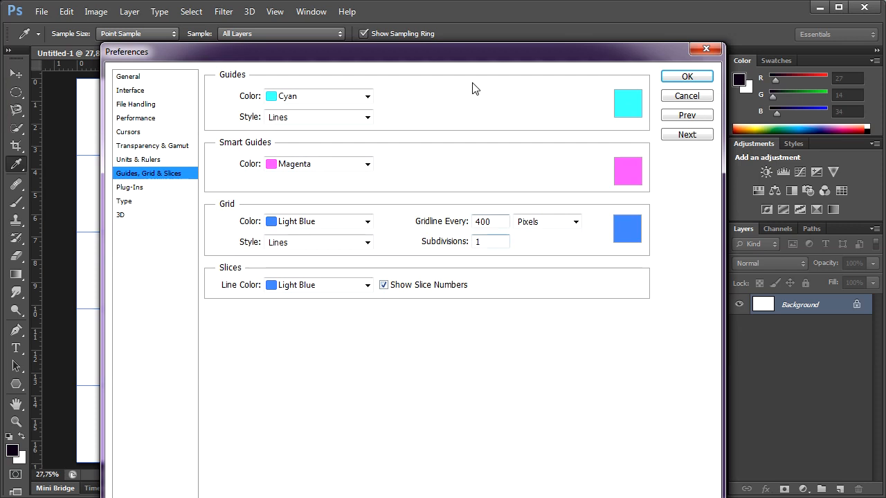
Set the document grid to a gridline every 100 pixels
left_click_drag(485, 51, 500, 14)
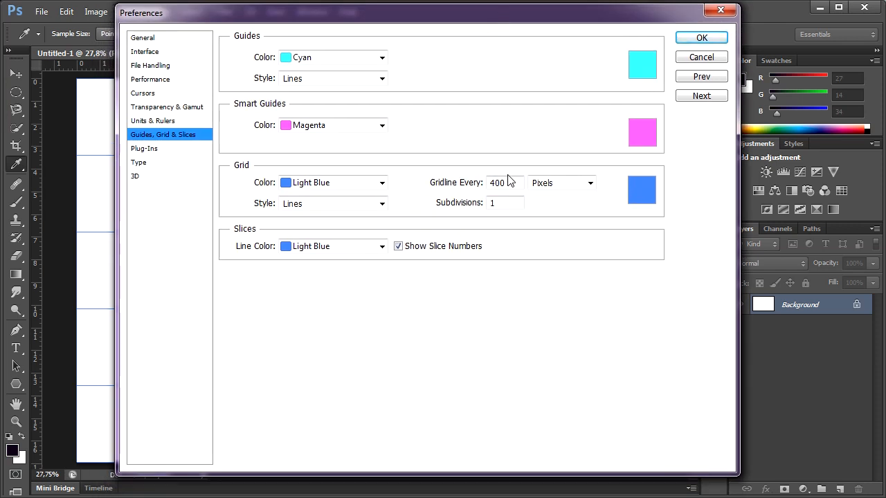
type("100")
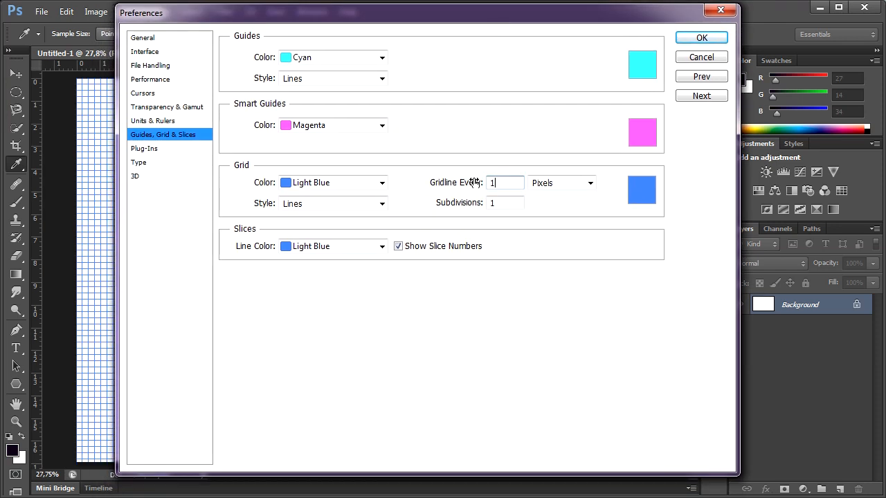
left_click(700, 39)
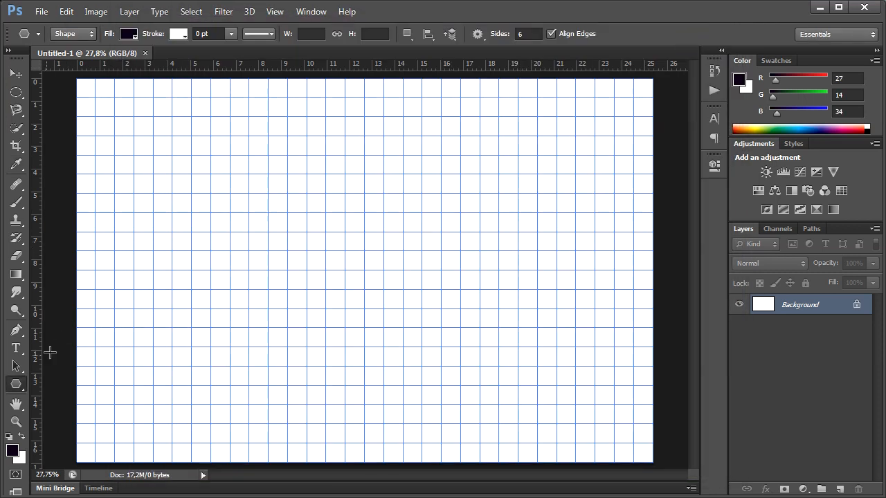
Draw a light gray six-sided polygon about 520 px wide and 600 px high in the canvas's upper left area
left_click(18, 385)
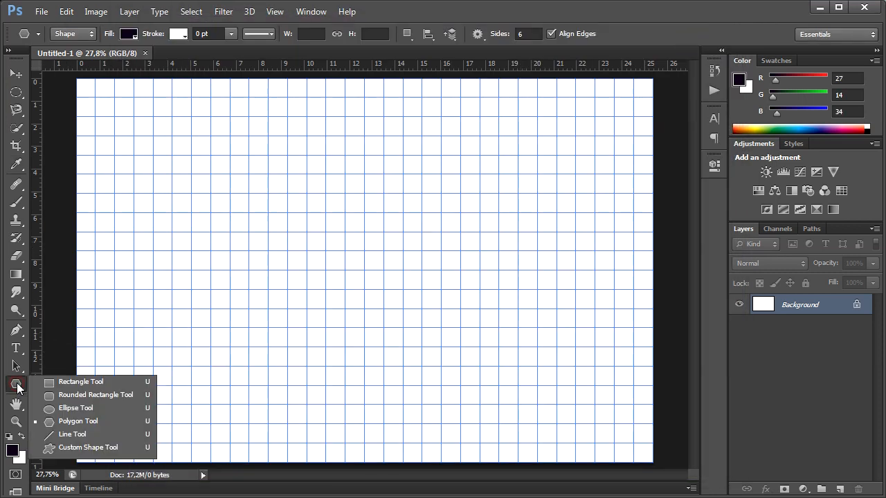
left_click(118, 423)
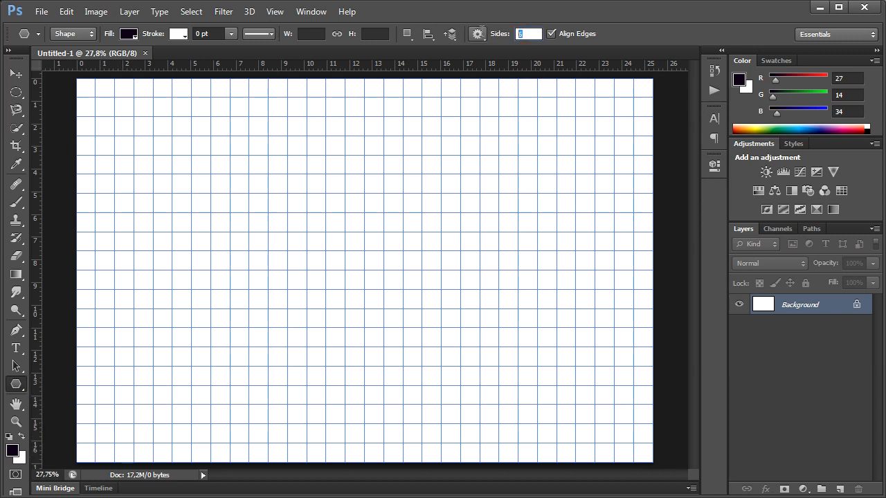
left_click(126, 36)
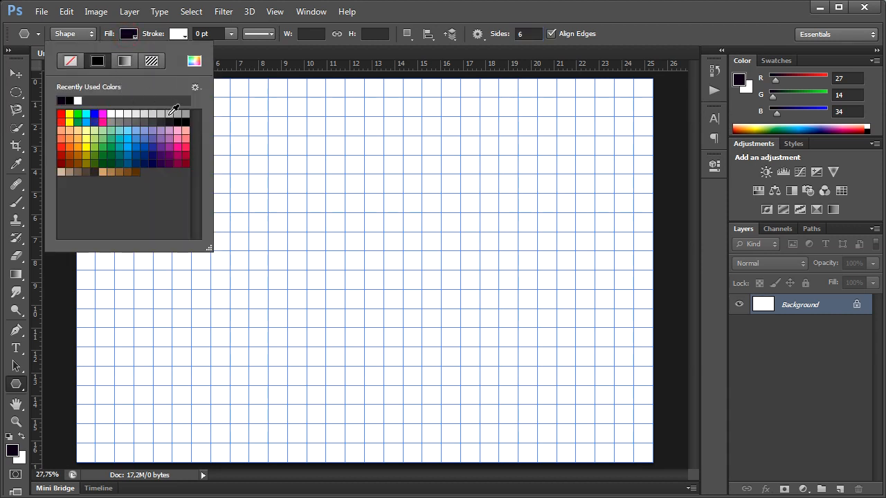
left_click(167, 113)
left_click(641, 35)
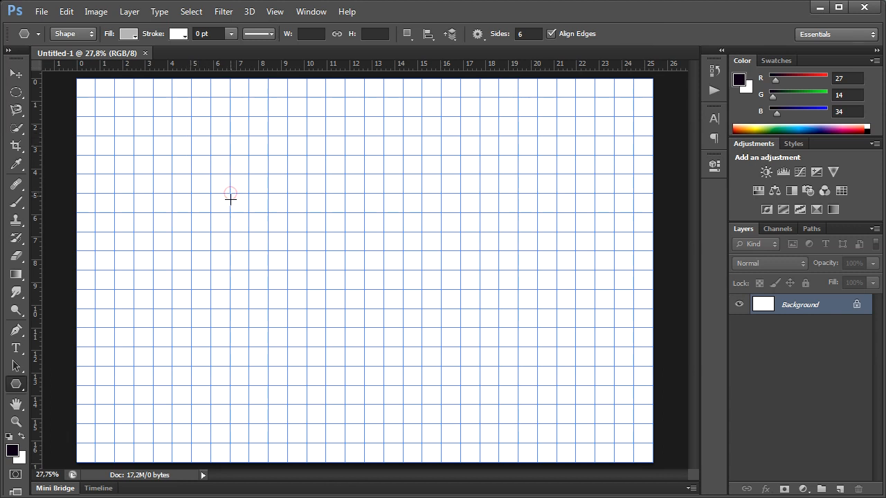
left_click_drag(230, 199, 234, 255)
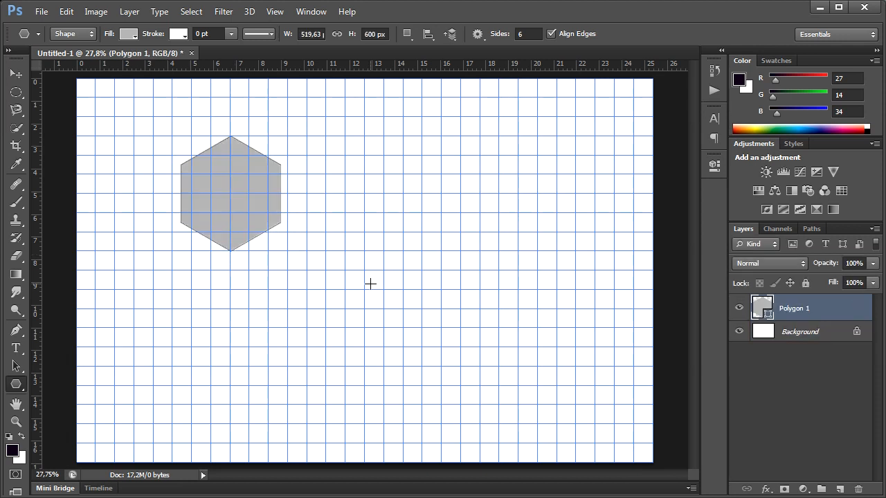
Rotate the hexagon 90° clockwise and move it up so its flat upper edge sits on a gridline
left_click(62, 16)
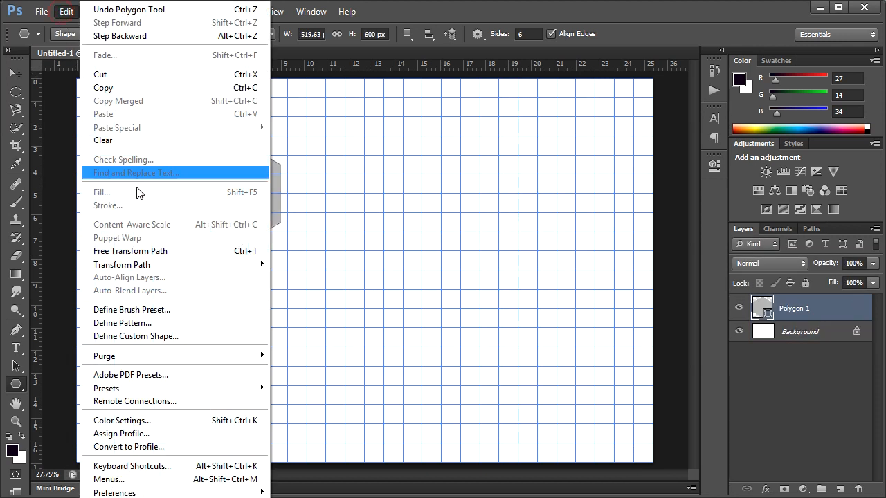
mouse_move(147, 267)
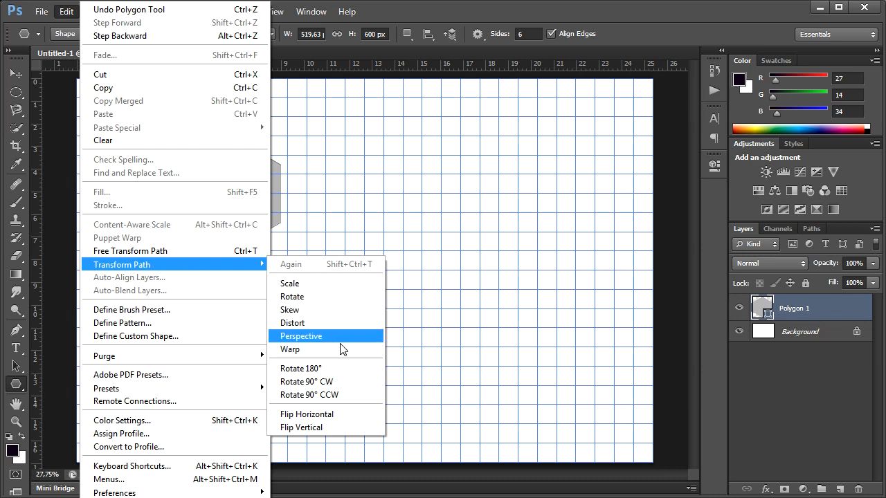
left_click(355, 382)
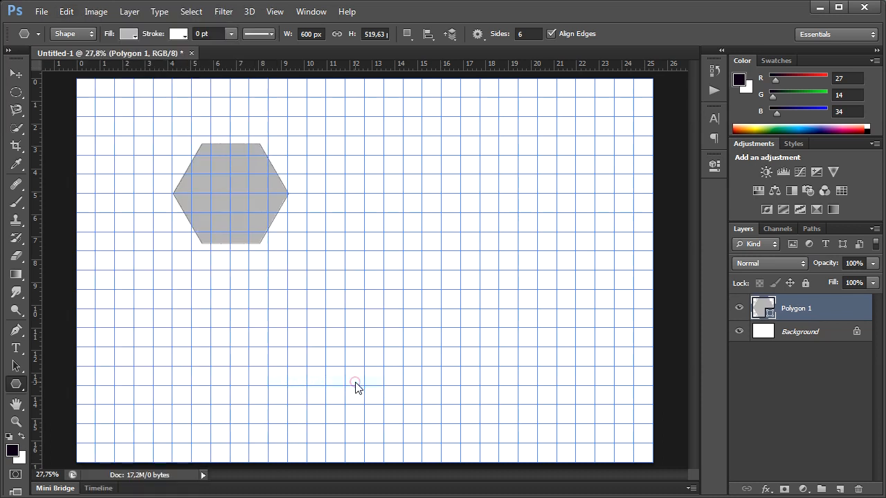
left_click(16, 74)
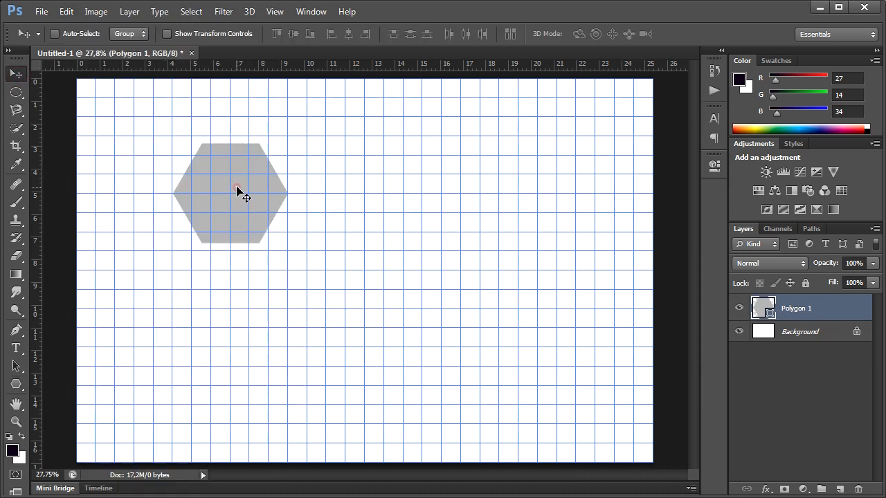
left_click_drag(236, 187, 240, 186)
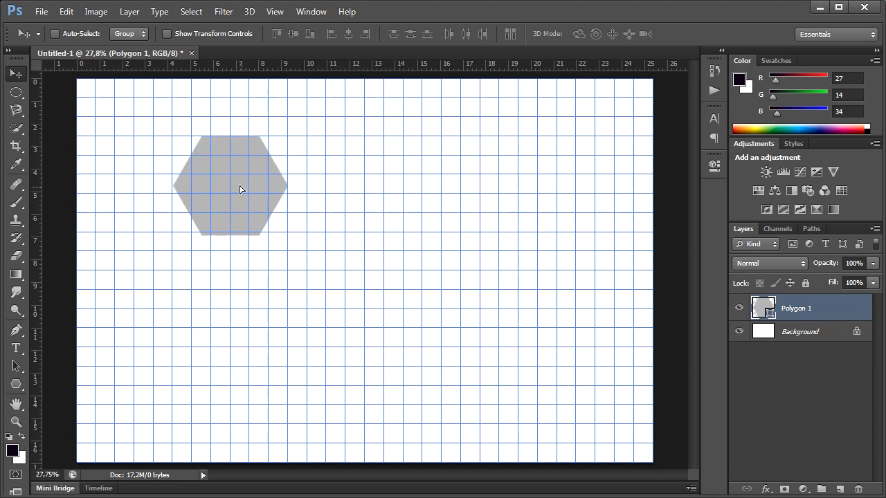
Scale the hexagon's height to 96.22% so its lower edge meets the nearest gridline
left_click(63, 15)
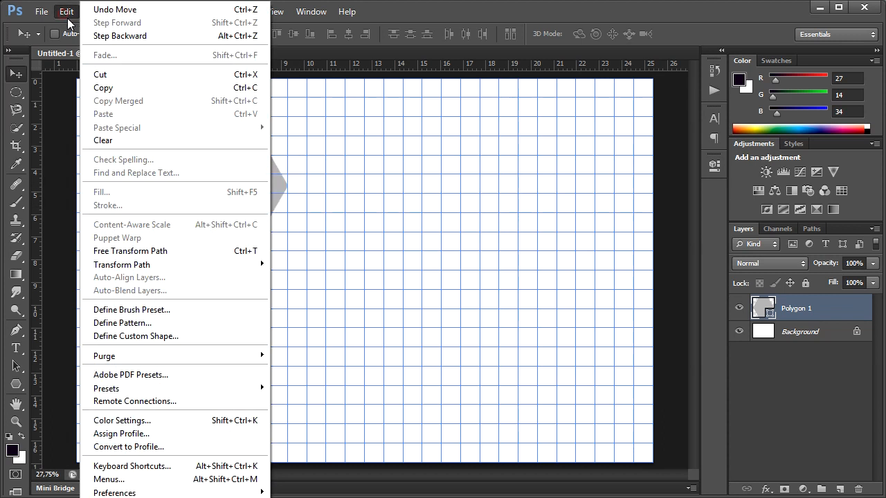
left_click(141, 254)
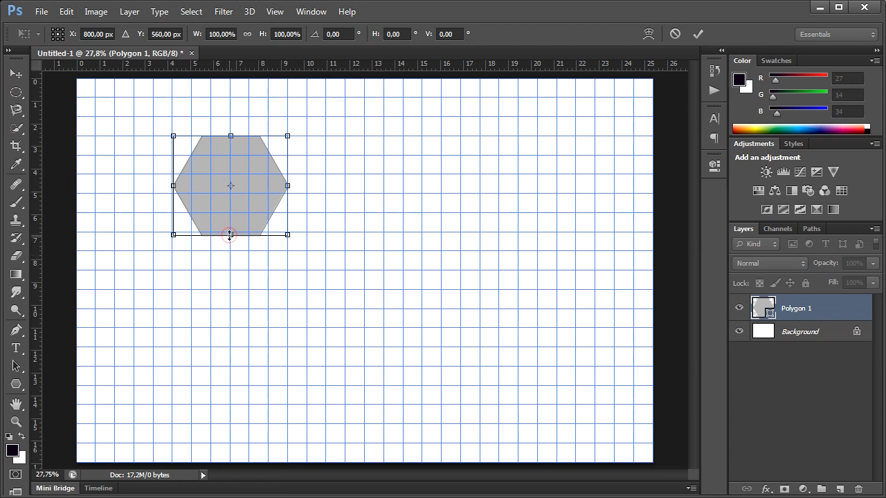
left_click_drag(229, 234, 229, 232)
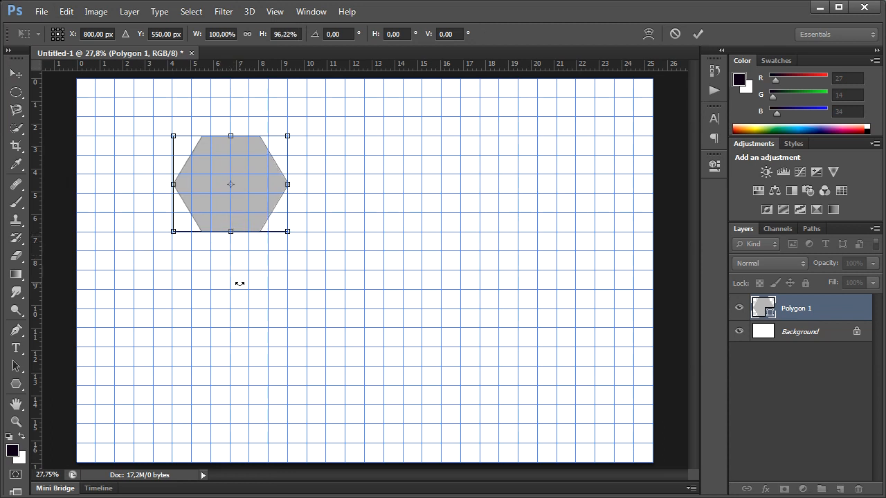
left_click(697, 33)
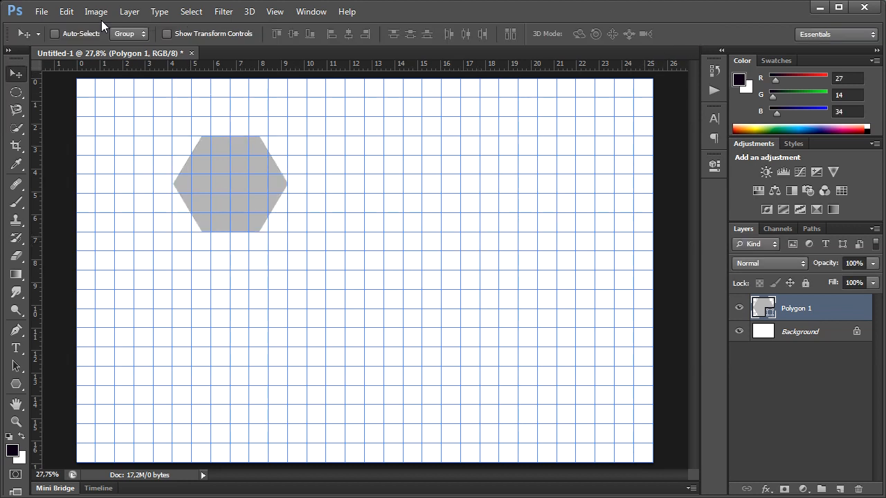
Duplicate the hexagon layer and fit the copy snugly against the original's lower-right side
left_click(128, 12)
left_click(152, 39)
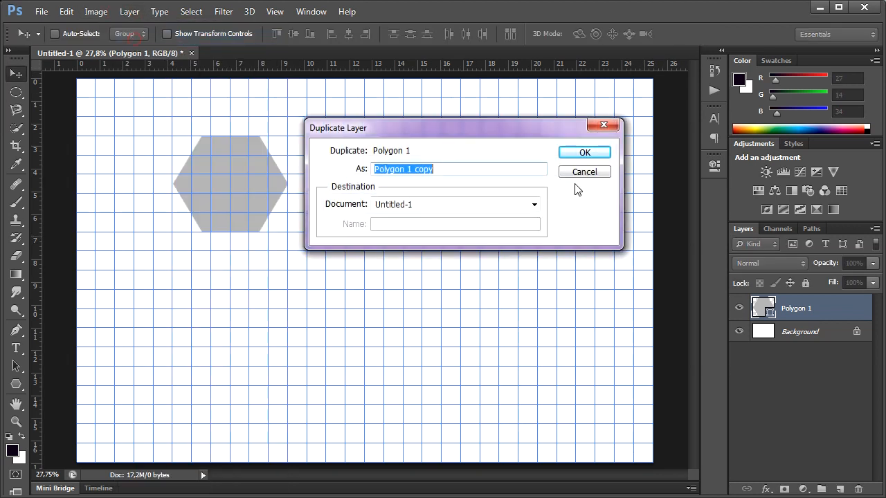
left_click(603, 156)
left_click_drag(257, 187, 345, 240)
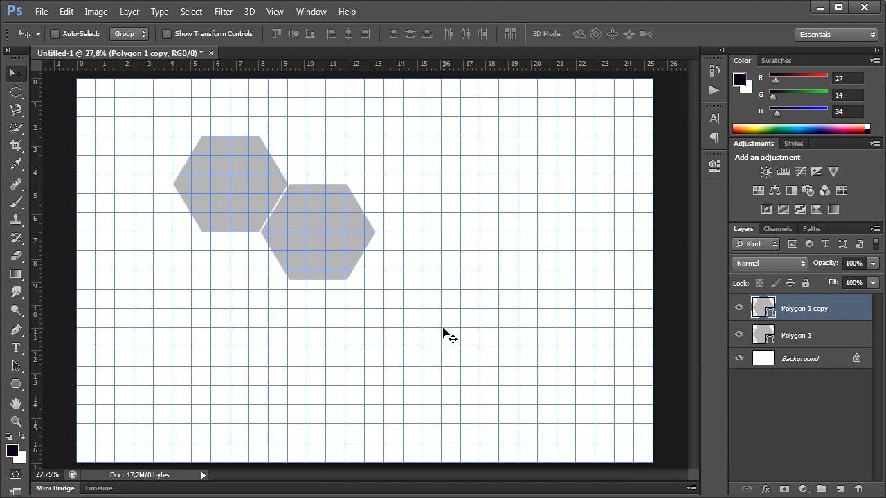
key("Left")
key("Left")
key("Left")
key("Left")
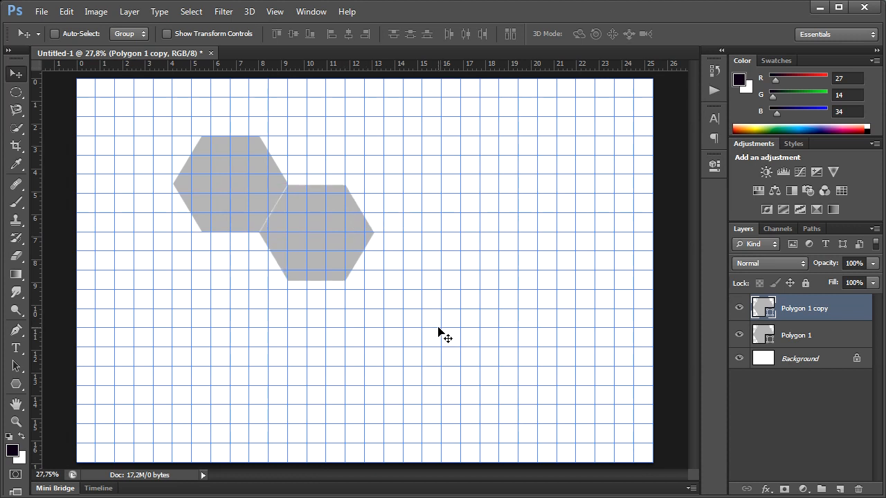
Add three more hexagon copies edge to edge, two stepping down to the right and one rising at the far right
right_click(830, 313)
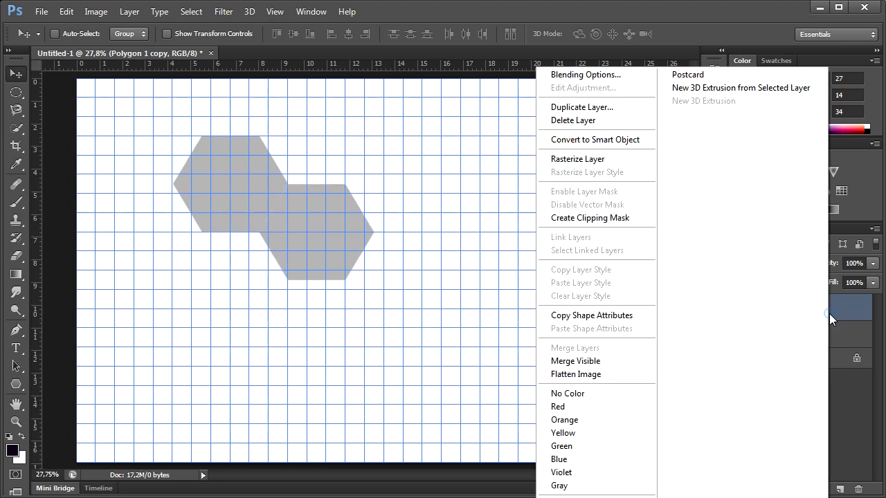
left_click(581, 108)
left_click(575, 147)
left_click_drag(319, 241, 600, 346)
key("Up")
key("Up")
key("Up")
key("Left")
key("Left")
left_click(129, 11)
left_click(173, 36)
key("Return")
right_click(792, 310)
left_click(524, 105)
key("Return")
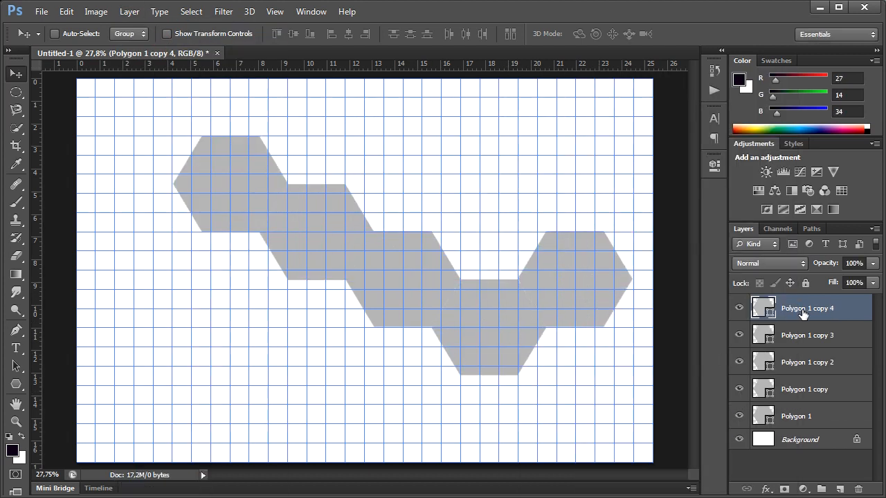
Duplicate the hexagon twice, placing one copy beneath the third hexagon of the chain and one beneath the far-right hexagon
right_click(802, 314)
left_click(554, 105)
left_click(598, 156)
left_click_drag(577, 276, 478, 411)
key("Left")
right_click(817, 315)
left_click(557, 107)
key("Return")
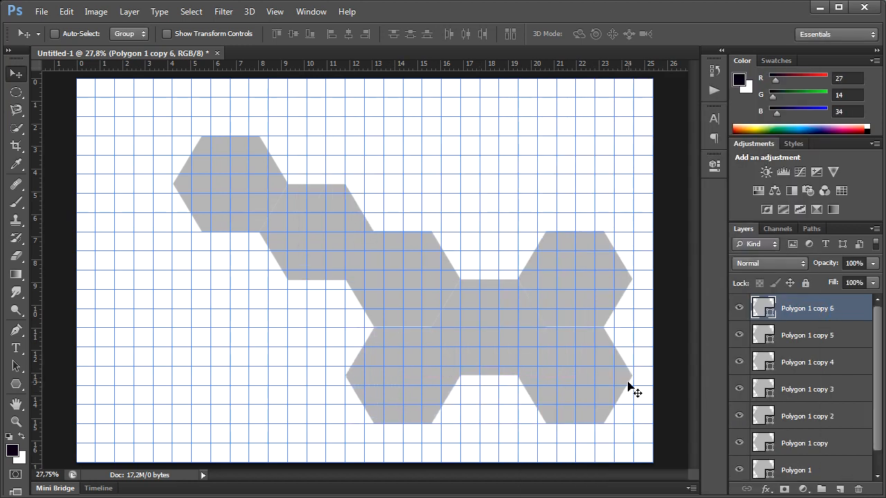
Duplicate the hexagon twice more and fit the copies edge to edge into the left half of the honeycomb
right_click(807, 309)
left_click(550, 107)
key("Return")
left_click_drag(396, 389, 314, 151)
right_click(797, 311)
left_click(550, 107)
left_click(577, 153)
key("shift+Up")
key("shift+Up")
key("shift+Up")
key("shift+Up")
key("shift+Right")
key("shift+Right")
key("shift+Right")
key("shift+Right")
Add three further hexagon copies to fill the remaining cells on the honeycomb's left side
right_click(808, 308)
left_click(550, 106)
left_click(585, 154)
key("shift+Right")
key("shift+Right")
key("shift+Right")
key("shift+Right")
key("shift+Right")
right_click(807, 312)
left_click(551, 107)
left_click(577, 152)
right_click(804, 310)
left_click(552, 107)
left_click(588, 152)
key("shift+Right")
key("shift+Right")
key("shift+Right")
key("shift+Right")
key("shift+Right")
key("Up")
key("Up")
Duplicate the hexagon and position the copy directly above the chain's second hexagon, near the canvas's upper edge
right_click(806, 308)
left_click(551, 106)
left_click(576, 152)
key("Up")
key("Up")
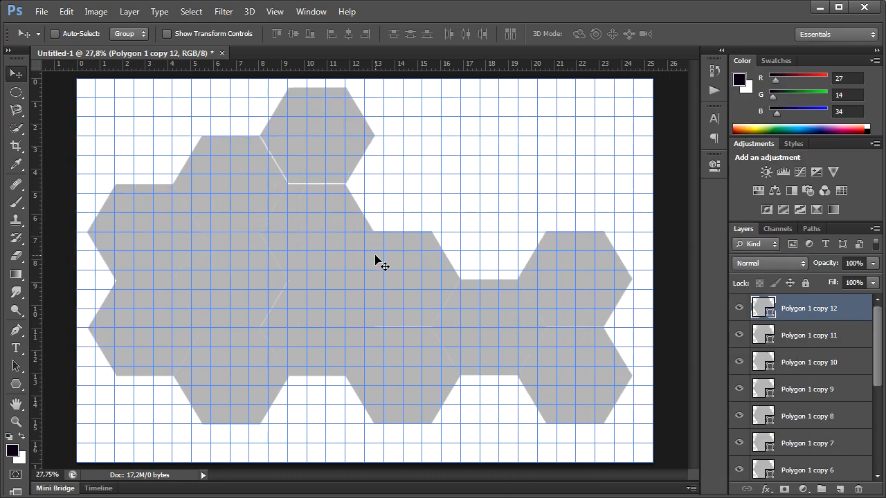
Add two hexagon copies stepping down to the right from the uppermost hexagon, nudged against their neighbours
right_click(807, 308)
left_click(552, 106)
left_click(583, 152)
right_click(807, 309)
left_click(551, 107)
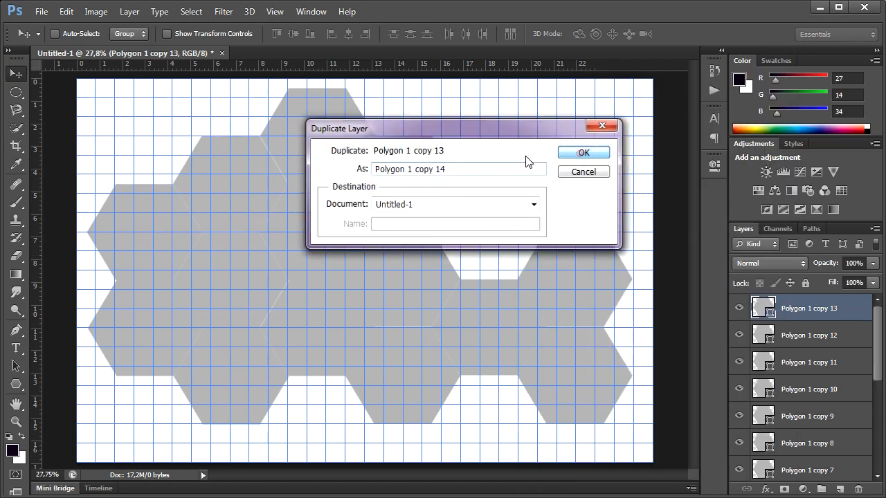
left_click(580, 153)
left_click_drag(427, 183, 513, 231)
key("Left")
key("Left")
Add two more hexagon copies to complete the honeycomb's upper right, one at the far right and one near the upper edge
right_click(799, 309)
left_click(564, 108)
left_click(581, 153)
left_click_drag(581, 259, 494, 138)
right_click(800, 309)
left_click(564, 108)
left_click(580, 152)
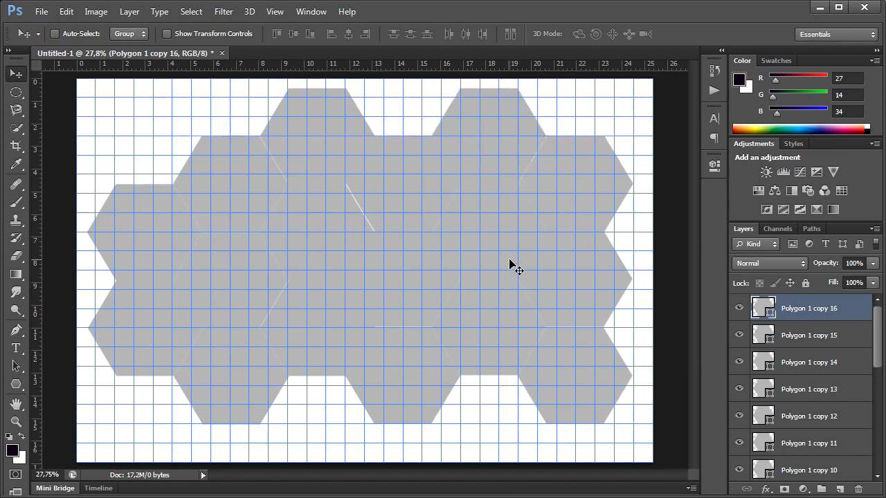
Apply a white stroke to the Polygon 1 copy 16, copy 15 and copy 14 layers, using 2 pt on copy 14
left_click(17, 385)
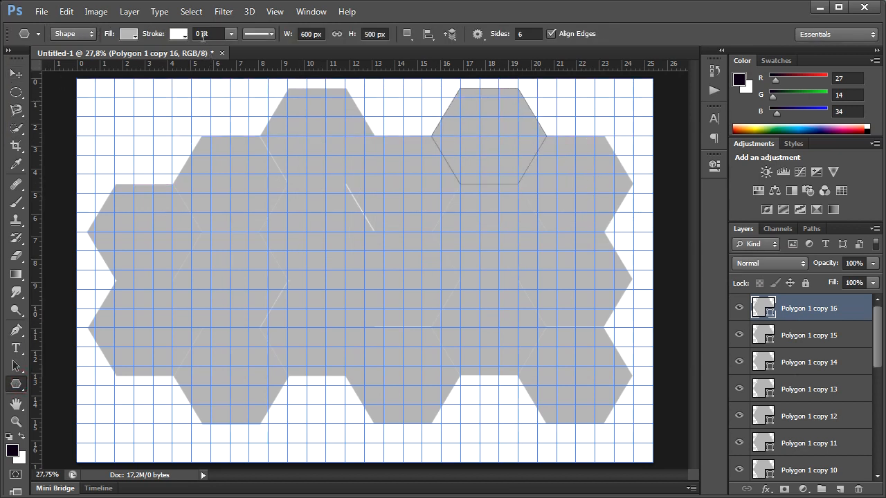
type("0")
key("Return")
left_click(803, 341)
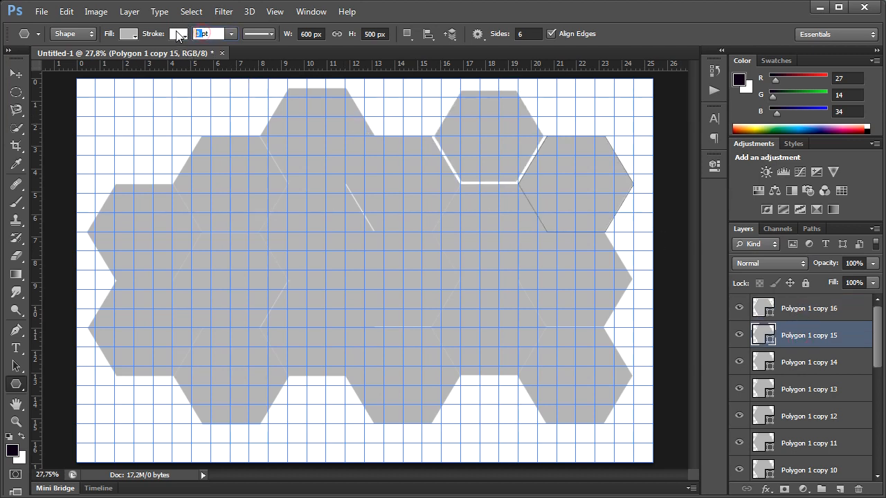
key("Return")
left_click(789, 362)
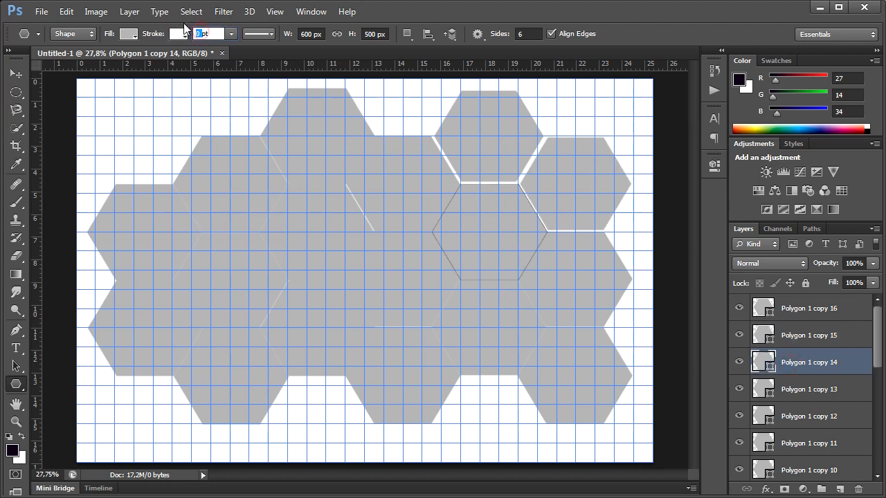
key("Return")
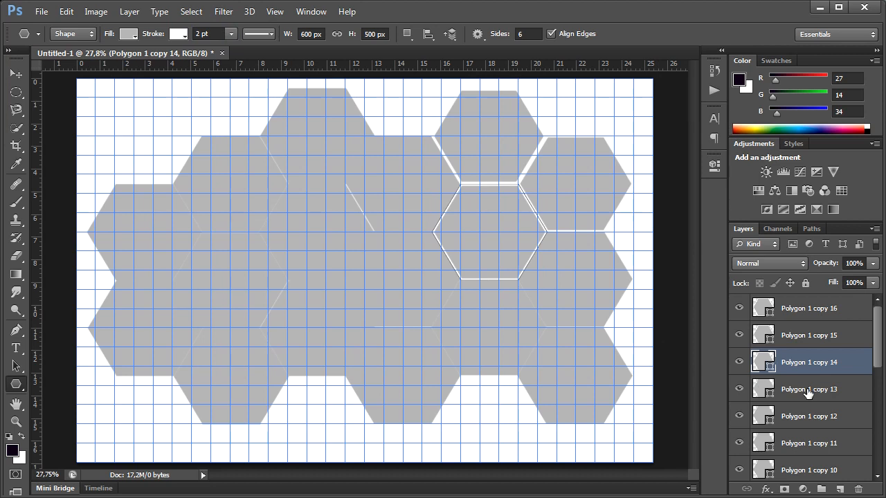
Set a 2 pt white stroke on Polygon 1 copy 13, Polygon 1 copy 12 and the lower far-left hexagon
left_click(807, 391)
left_click_drag(221, 34, 194, 35)
type("3pt")
key("Return")
left_click(793, 420)
type("3pt")
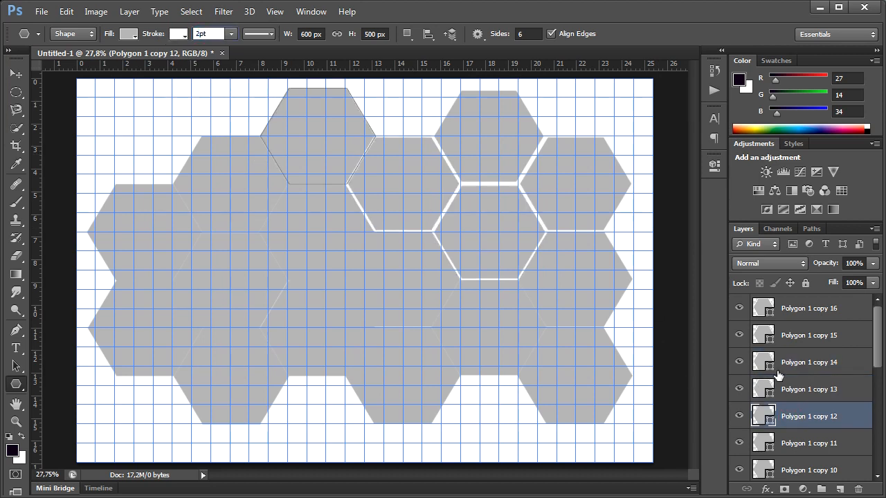
scroll(779, 376, "down", 3)
left_click(790, 364)
type("3pt")
Set the stroke width of the Polygon 1 copy 16 layer to 2 pt
left_click(800, 336)
left_click(799, 313)
scroll(799, 320, "up", 3)
left_click(798, 362)
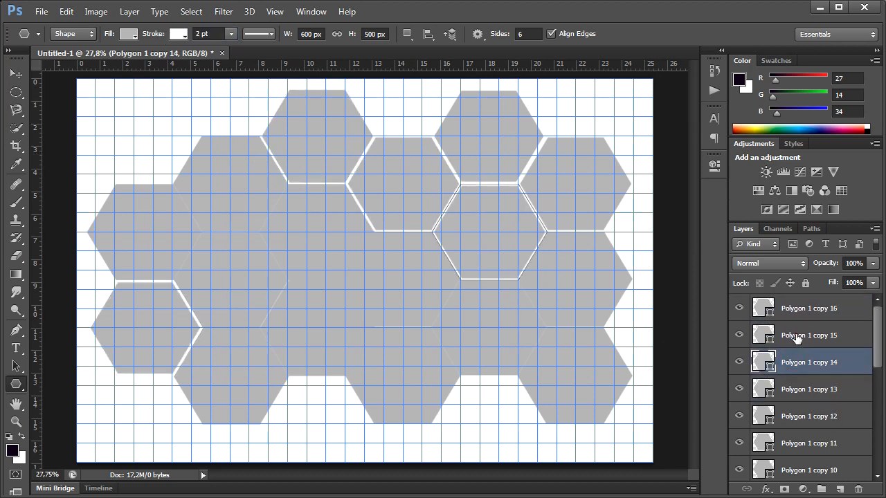
left_click(796, 313)
type("2pt")
key("Return")
Apply the 2 pt white stroke to the remaining unstroked hexagon layers above Polygon 1 copy 3
left_click_drag(221, 34, 178, 36)
scroll(785, 387, "down", 3)
left_click(789, 360)
left_click(765, 389)
left_click(809, 417)
type("2")
scroll(824, 411, "down", 3)
left_click(808, 362)
type("2")
left_click(807, 389)
left_click(808, 421)
type("2")
left_click(808, 444)
type("2")
left_click(808, 469)
type("2")
Set a 2 pt stroke on the Polygon 1 copy 3, copy 2, copy and original Polygon 1 layers
scroll(832, 389, "down", 3)
scroll(834, 387, "down", 1)
left_click(833, 388)
type("2")
left_click(808, 416)
type("2")
left_click(803, 443)
left_click(806, 468)
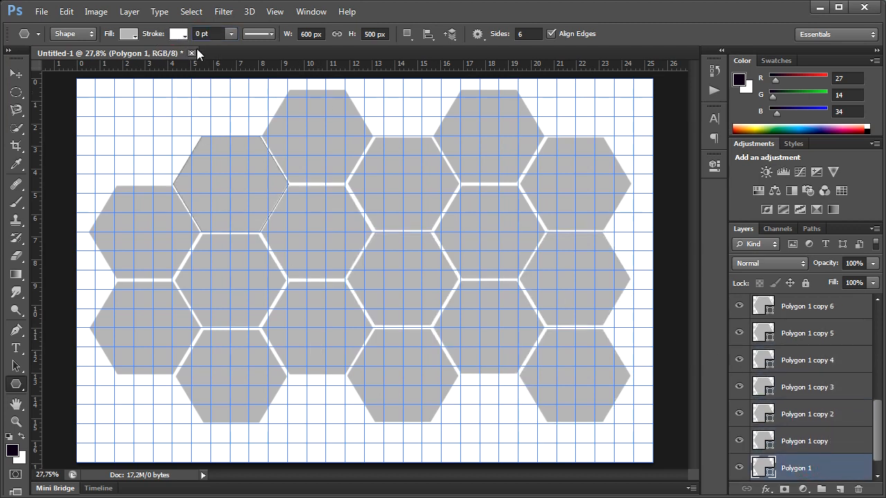
key("Return")
Hide the grid on the canvas
left_click(275, 12)
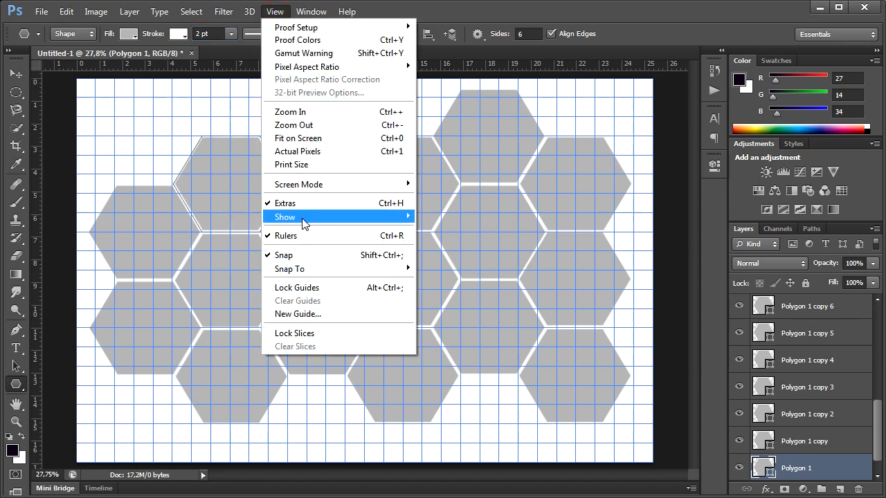
mouse_move(302, 218)
left_click(442, 258)
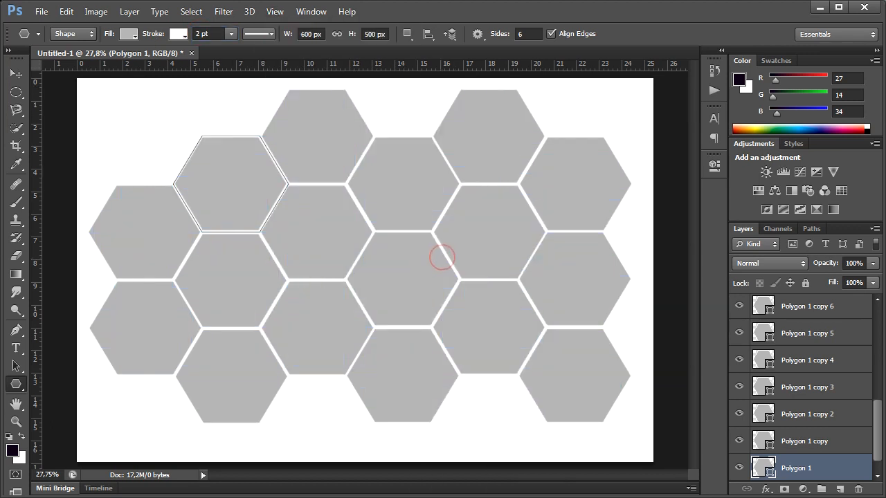
Place the teddy-bear-1718118_1920 photo as a new layer above the Polygon 1 copy 16 layer
left_click_drag(878, 430, 878, 337)
left_click(825, 308)
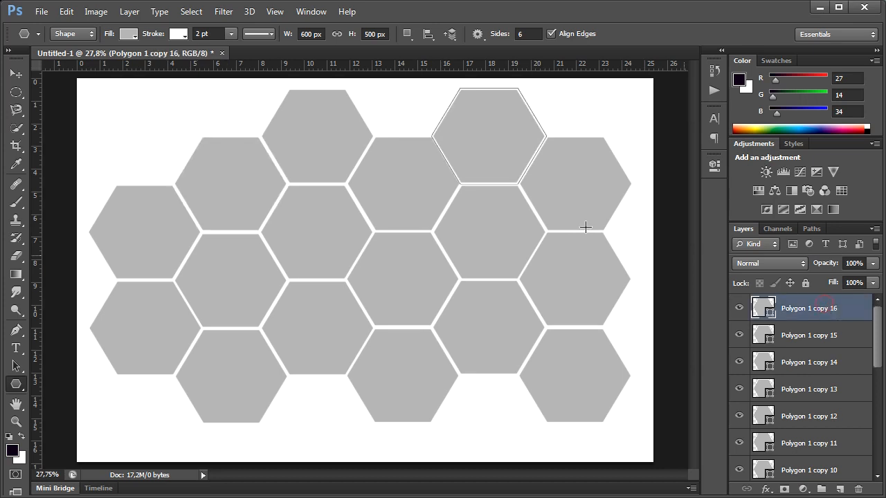
left_click(41, 11)
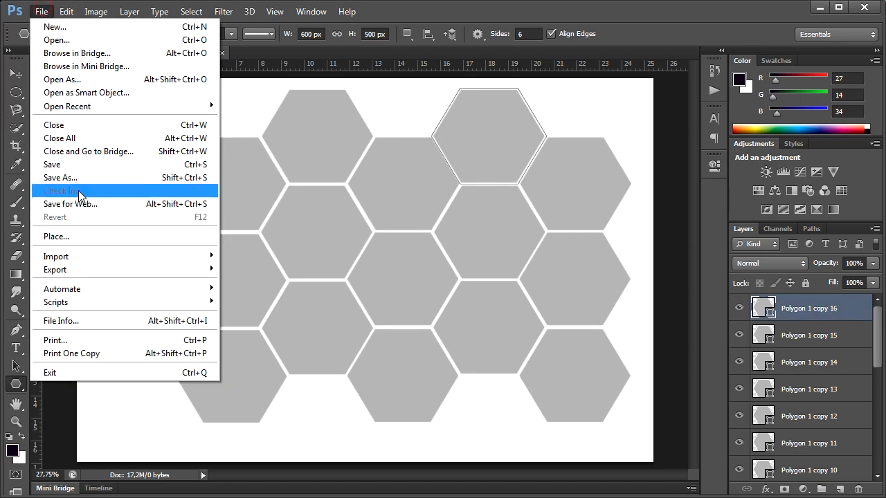
left_click(77, 237)
double_click(497, 164)
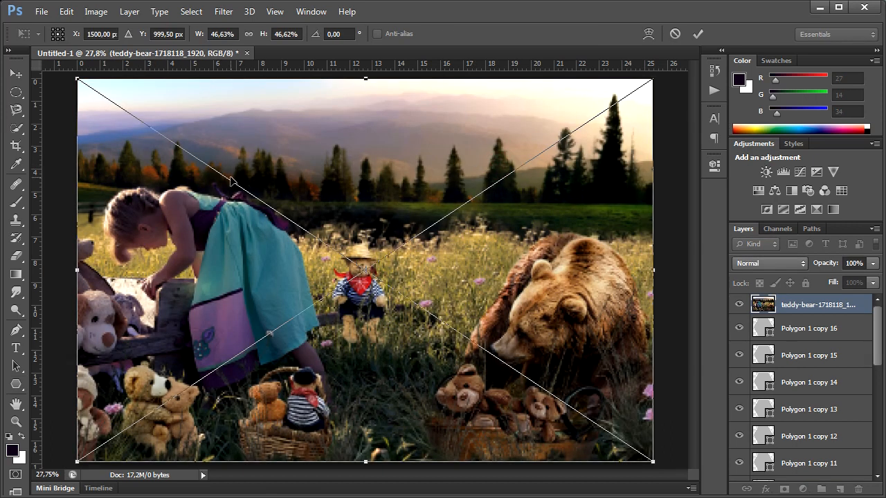
Scale the placed photo to about 47.3% so it slightly overhangs the canvas, and clip it to the Polygon 1 copy 16 hexagon
key("ctrl+minus")
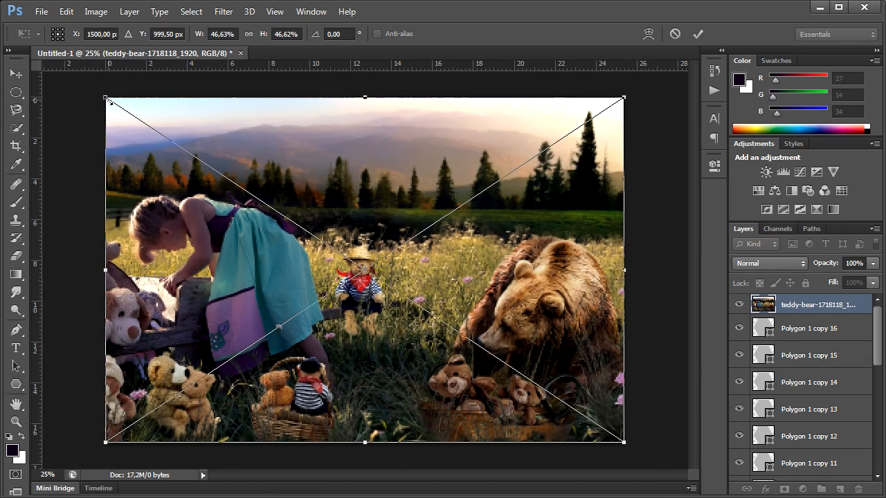
left_click_drag(105, 98, 103, 96)
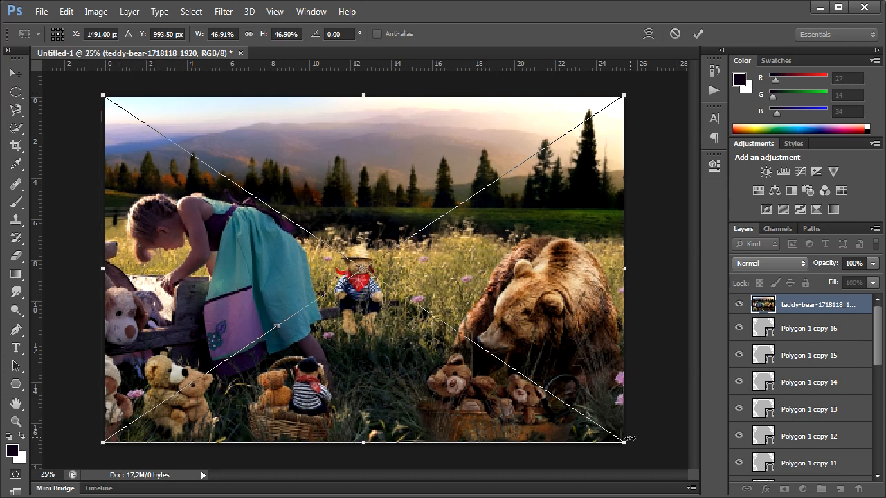
left_click_drag(623, 444, 629, 445)
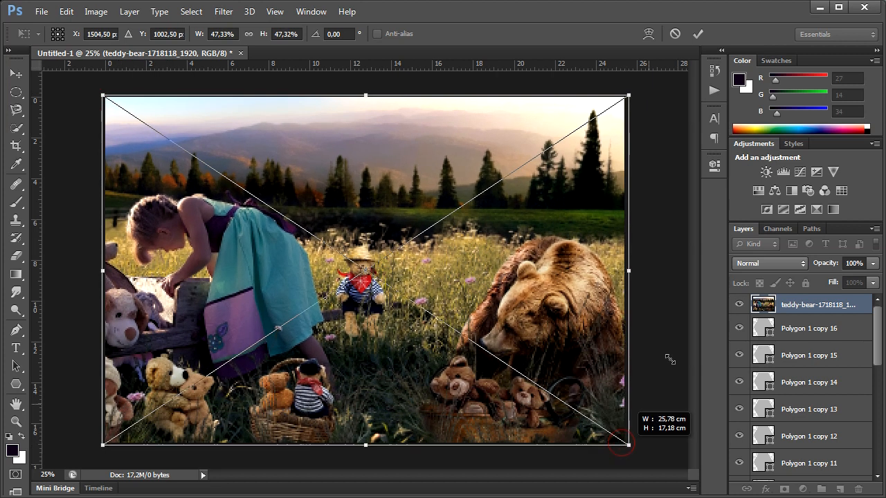
left_click(698, 34)
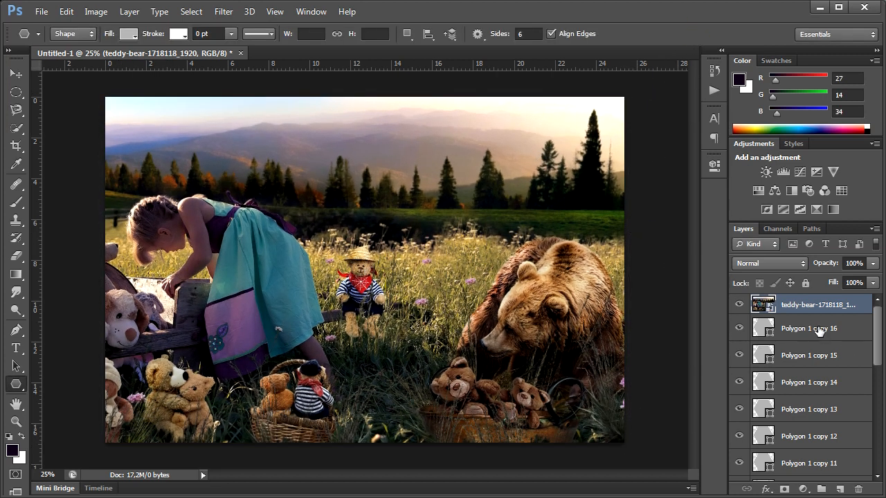
right_click(793, 309)
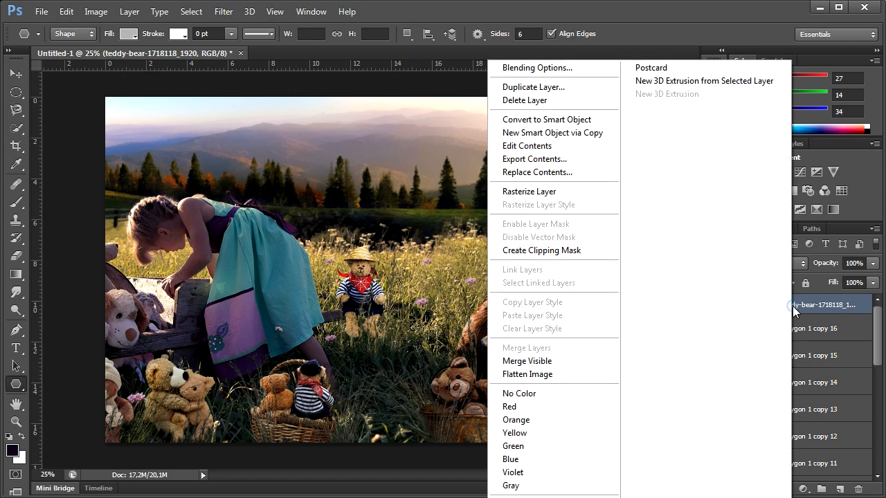
left_click(597, 251)
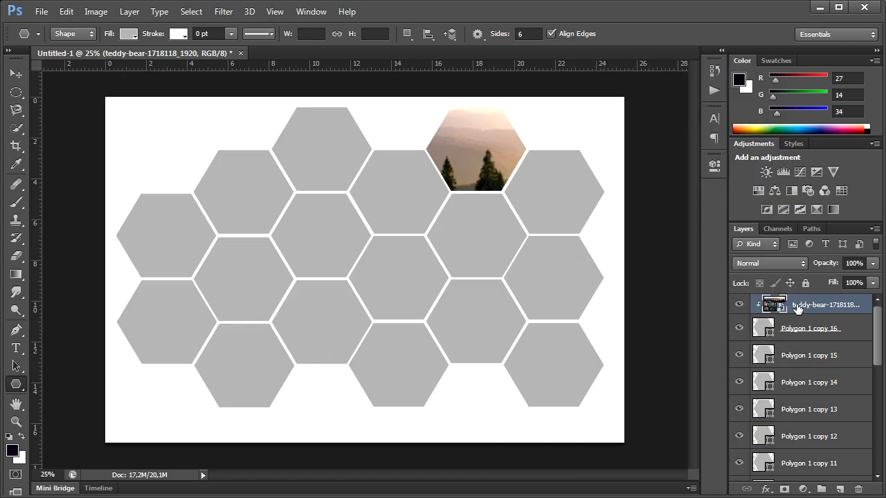
Duplicate the clipped photo layer, placing the copy directly above Polygon 1 copy 15, and clip it to that hexagon
left_click(125, 16)
left_click(132, 40)
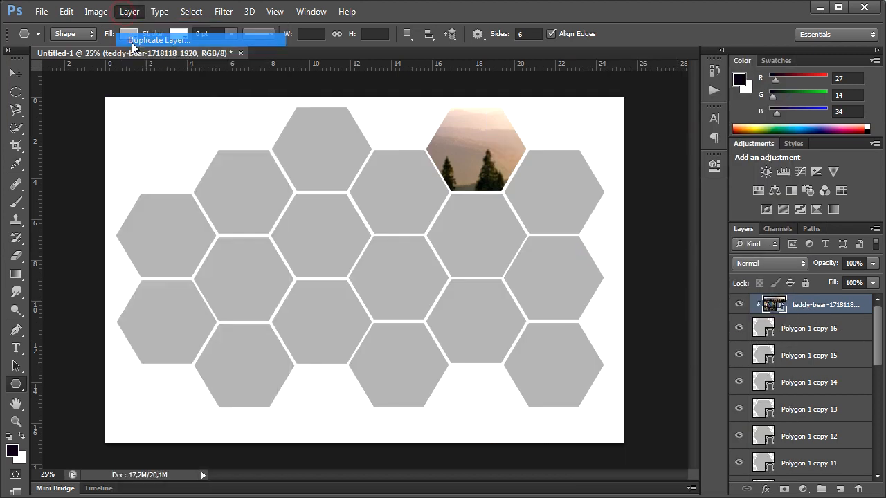
left_click(577, 154)
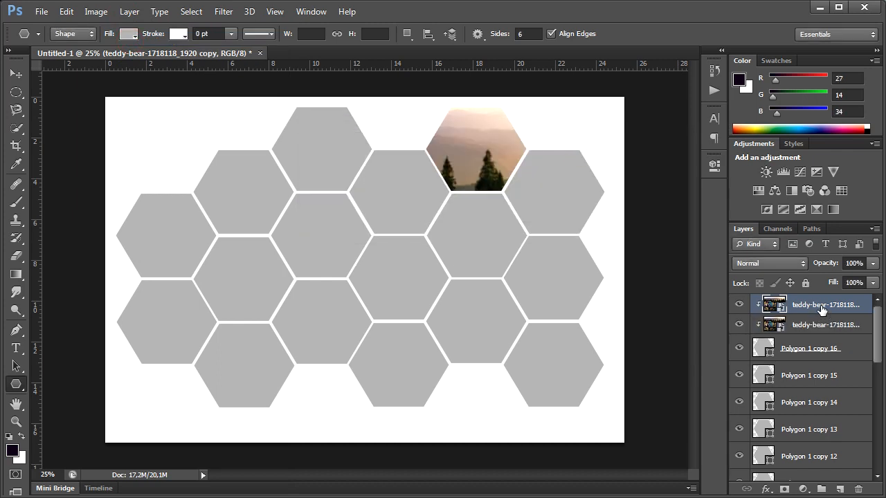
left_click_drag(822, 309, 817, 364)
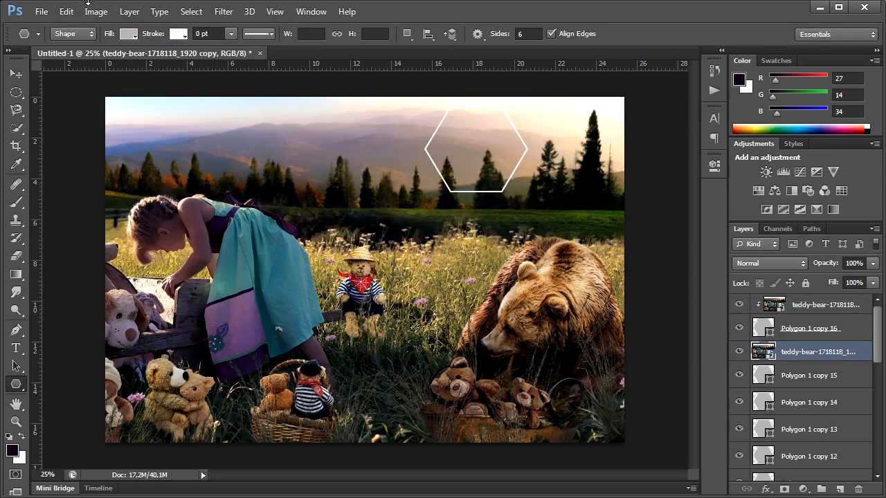
left_click(129, 12)
left_click(178, 188)
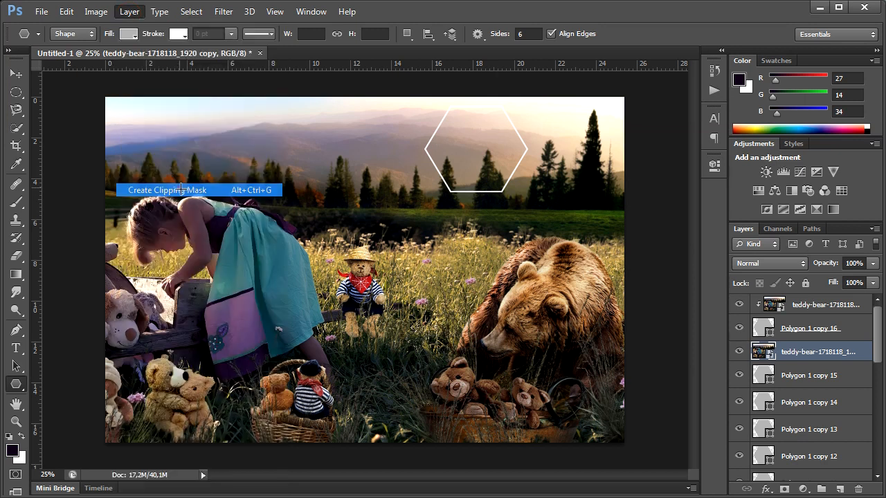
Duplicate the photo layer again, placing the copy directly above Polygon 1 copy 14, and clip it to that hexagon
right_click(801, 354)
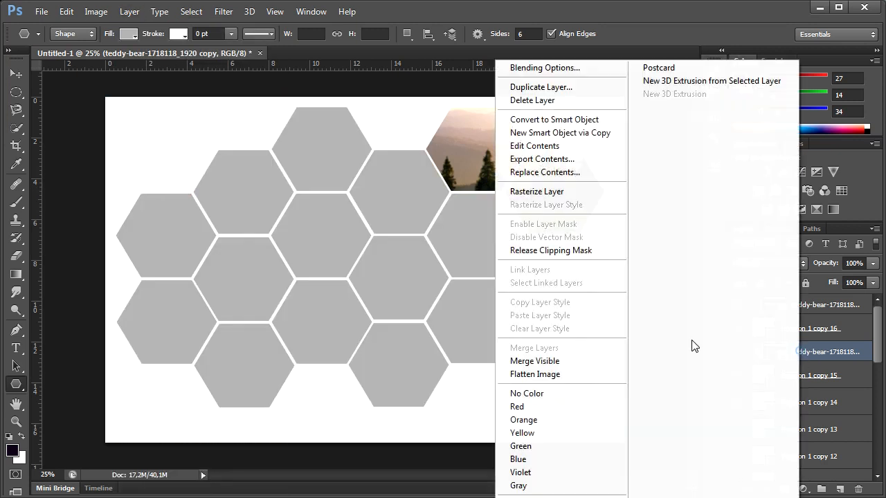
left_click(569, 89)
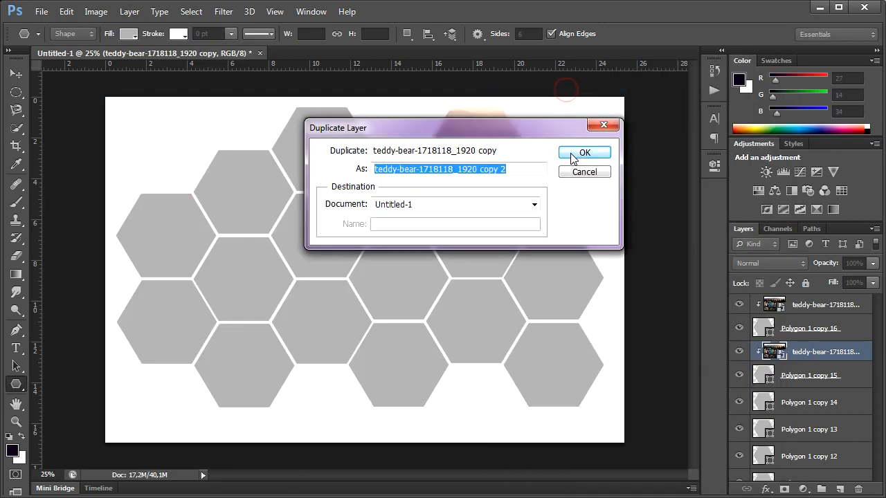
key("Return")
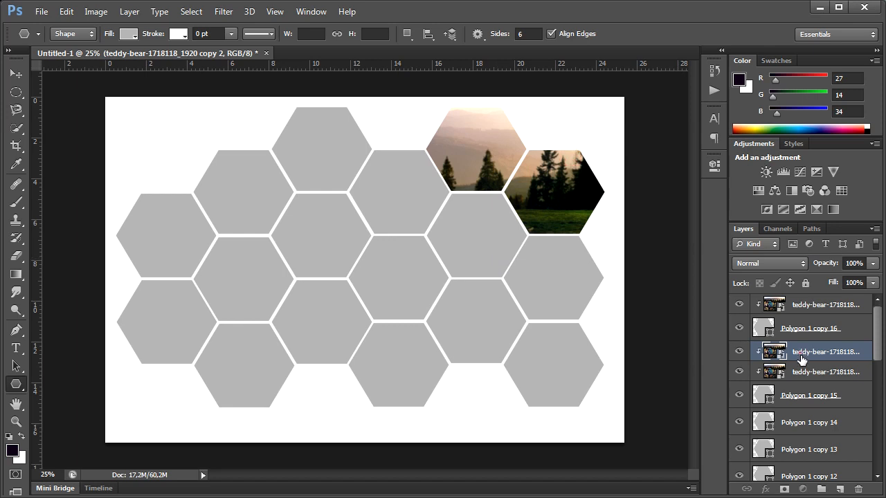
left_click_drag(801, 358, 748, 407)
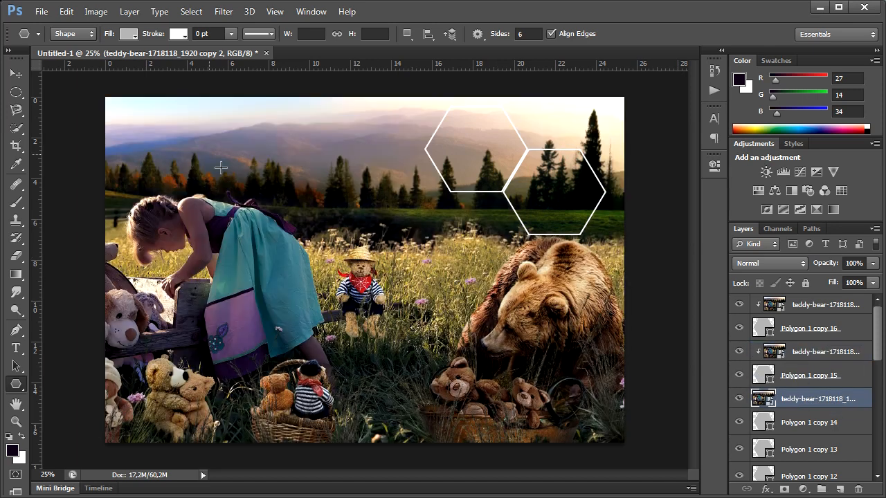
left_click(129, 11)
left_click(166, 190)
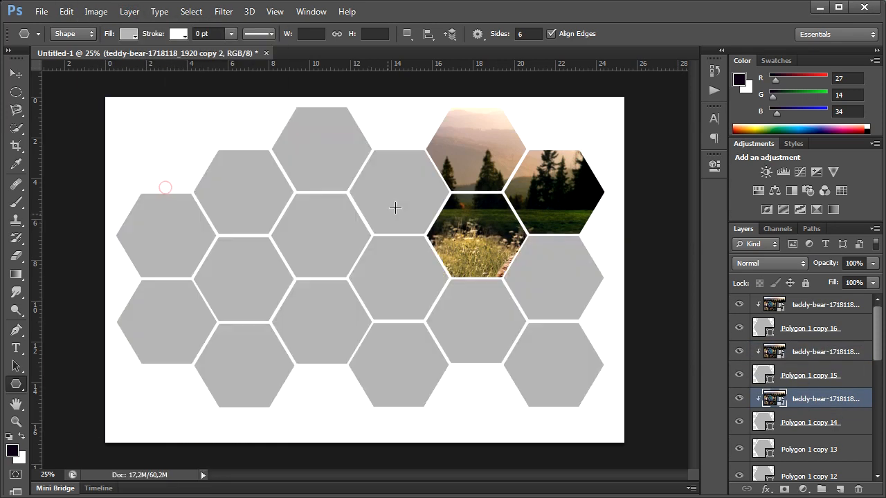
Fill the Polygon 1 copy 13 hexagon with another duplicate of the photo layer, placed directly above it as a clipping mask
left_click_drag(881, 331, 880, 347)
right_click(799, 351)
left_click(534, 87)
left_click(584, 155)
left_click_drag(801, 350, 798, 407)
right_click(797, 397)
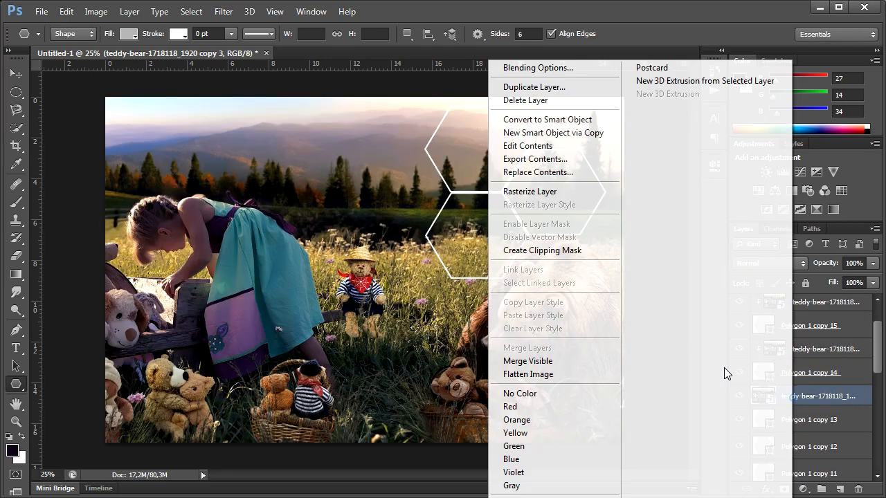
left_click(540, 251)
Duplicate the photo layer, placing the copy directly above Polygon 1 copy 12, and clip it to that hexagon
left_click_drag(879, 359, 880, 376)
right_click(799, 329)
left_click(553, 86)
left_click(583, 153)
left_click_drag(801, 329, 794, 431)
right_click(793, 377)
left_click(540, 251)
Duplicate the photo layer, placing the copy directly above Polygon 1 copy 11, and clip it to that hexagon
right_click(803, 377)
right_click(796, 423)
left_click(540, 251)
Duplicate the photo layer, placing the copy directly above Polygon 1 copy 10, and clip it to that hexagon
left_click_drag(881, 350, 881, 369)
right_click(800, 340)
left_click(550, 87)
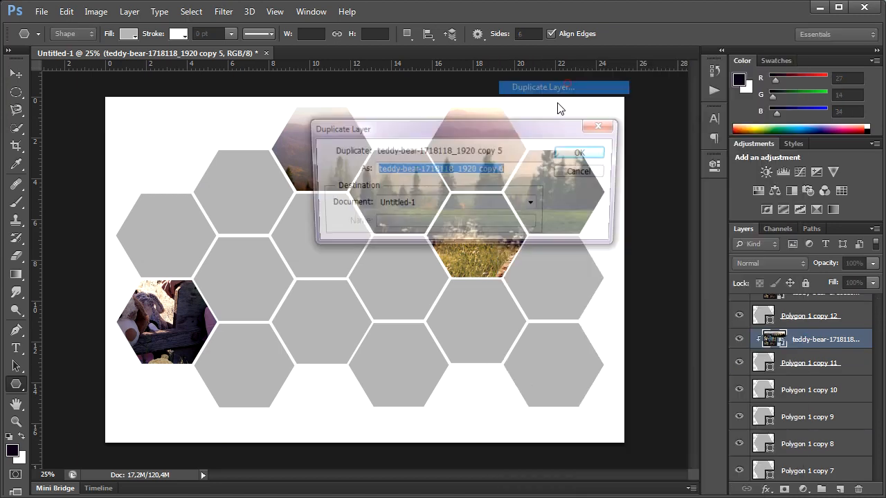
left_click(582, 153)
left_click_drag(797, 340, 792, 441)
right_click(785, 392)
left_click(553, 250)
Duplicate the photo layer, placing the copy directly above Polygon 1 copy 9, and clip it to that hexagon
right_click(807, 387)
left_click(550, 87)
left_click(583, 153)
right_click(794, 430)
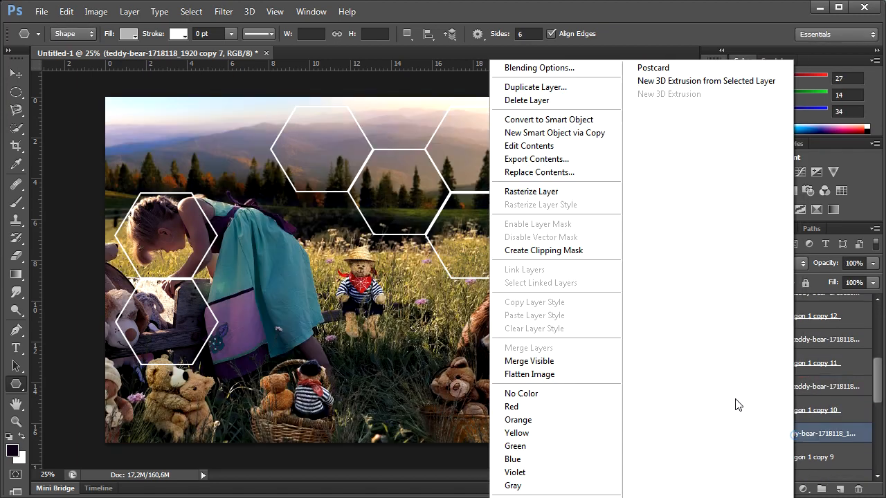
left_click(540, 251)
Duplicate the photo layer, placing the copy directly above Polygon 1 copy 8, and clip it to that hexagon
right_click(800, 335)
left_click(551, 87)
left_click(584, 153)
left_click_drag(800, 335, 793, 388)
right_click(793, 380)
left_click(543, 251)
Duplicate the photo layer, placing the copy directly above Polygon 1 copy 7, and clip it to that hexagon
right_click(815, 381)
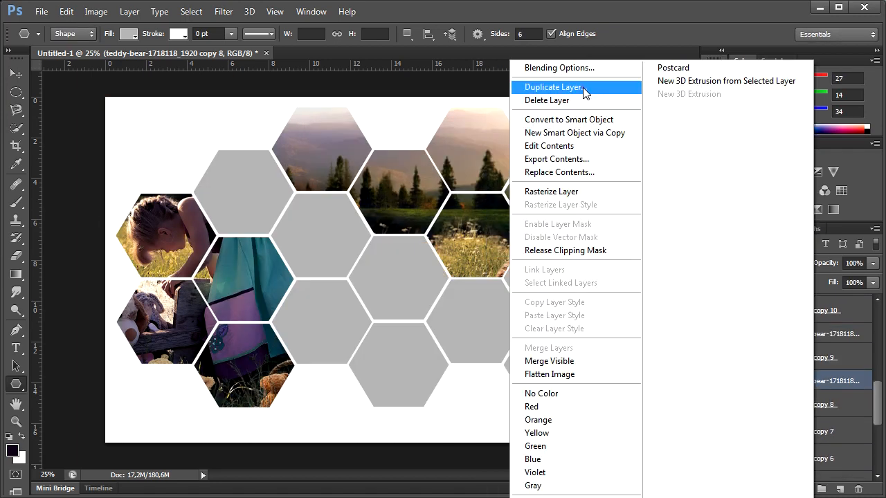
left_click(582, 89)
left_click_drag(794, 433, 794, 434)
right_click(794, 427)
left_click(543, 251)
Duplicate the photo layer, placing the copy directly above Polygon 1 copy 6, and clip it to that hexagon
left_click_drag(880, 402, 879, 418)
right_click(810, 348)
left_click(568, 90)
left_click(583, 152)
left_click_drag(799, 349, 793, 432)
Duplicate the photo layer, placing the copy directly above Polygon 1 copy 5, and clip it to that hexagon
right_click(802, 398)
left_click(561, 88)
left_click(583, 153)
right_click(796, 443)
left_click(685, 194)
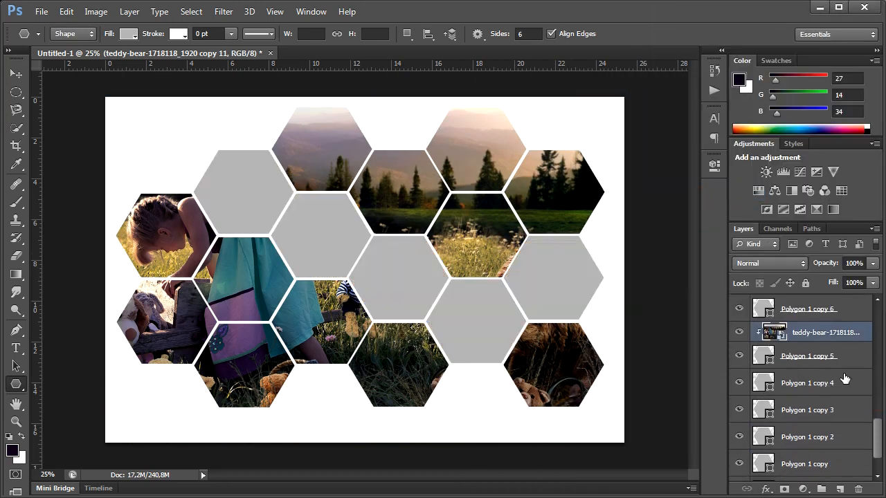
Duplicate the photo layer, placing the copy directly above Polygon 1 copy 4, and clip it to that hexagon
right_click(796, 334)
left_click(557, 88)
left_click(582, 154)
left_click_drag(799, 333, 796, 437)
right_click(790, 382)
left_click(545, 251)
Duplicate the photo layer, placing the copy directly above Polygon 1 copy 3, and clip it to that hexagon
right_click(797, 380)
left_click(564, 89)
left_click(583, 153)
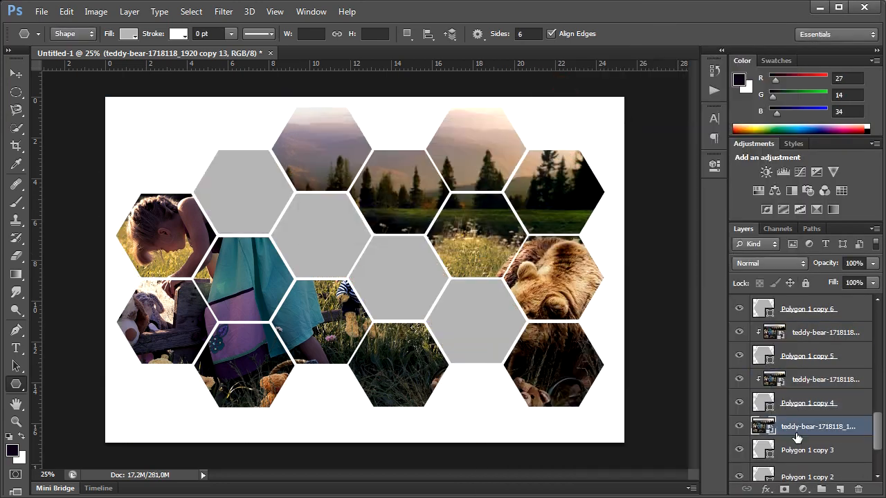
left_click(548, 250)
Duplicate the photo layer, placing the copy directly above Polygon 1 copy 2, and clip it to that hexagon
left_click_drag(878, 431, 878, 447)
right_click(795, 347)
left_click(562, 88)
left_click(582, 152)
right_click(788, 392)
left_click_drag(785, 346, 796, 448)
left_click(562, 252)
Duplicate the photo layer, placing the copy directly above the Polygon 1 copy layer, and clip it to that hexagon
right_click(795, 395)
left_click(562, 87)
left_click(583, 153)
right_click(796, 441)
left_click(685, 194)
Duplicate the photo layer, placing the copy directly above the original Polygon 1 layer, and clip it to that last hexagon
left_click_drag(878, 443, 878, 459)
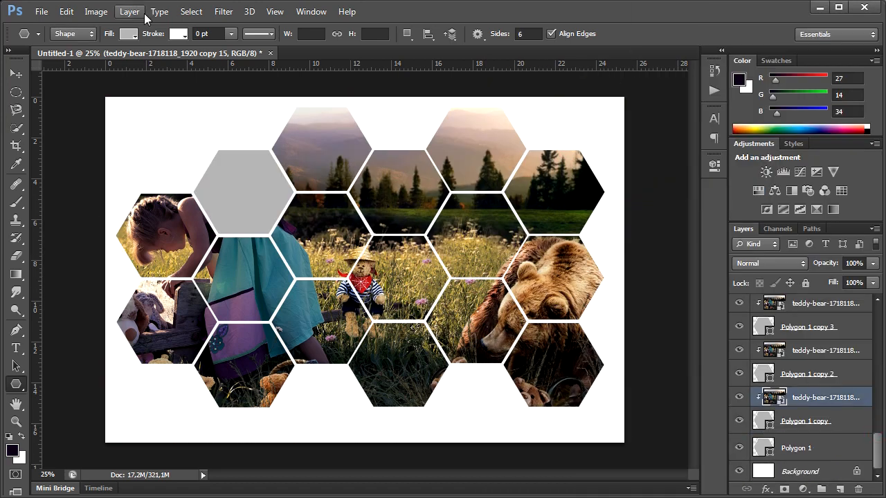
left_click(133, 14)
left_click(184, 40)
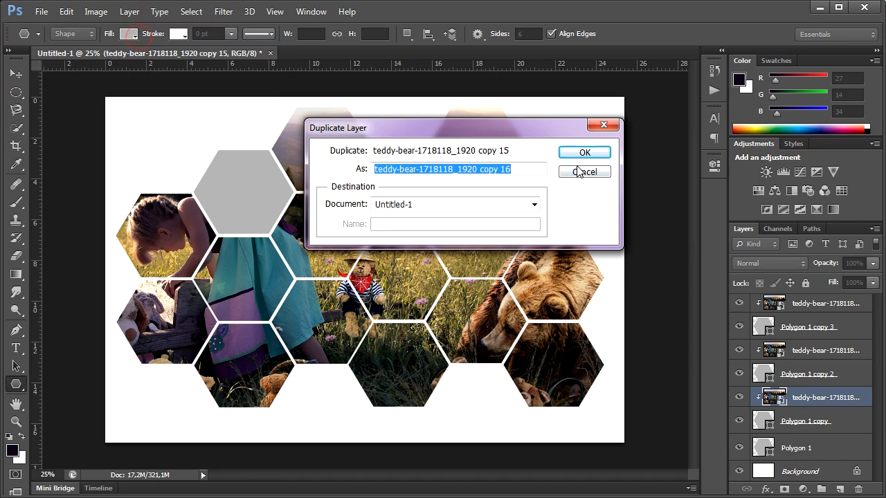
left_click(584, 153)
left_click_drag(802, 401, 790, 450)
right_click(790, 450)
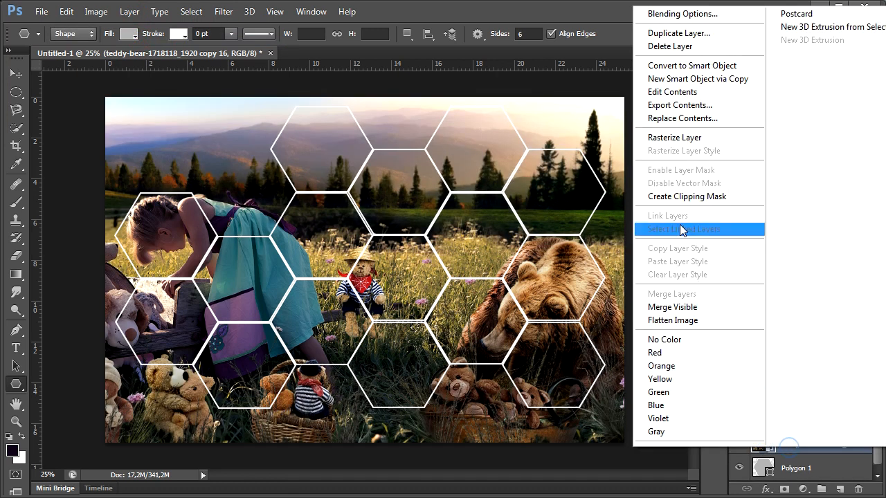
left_click(683, 199)
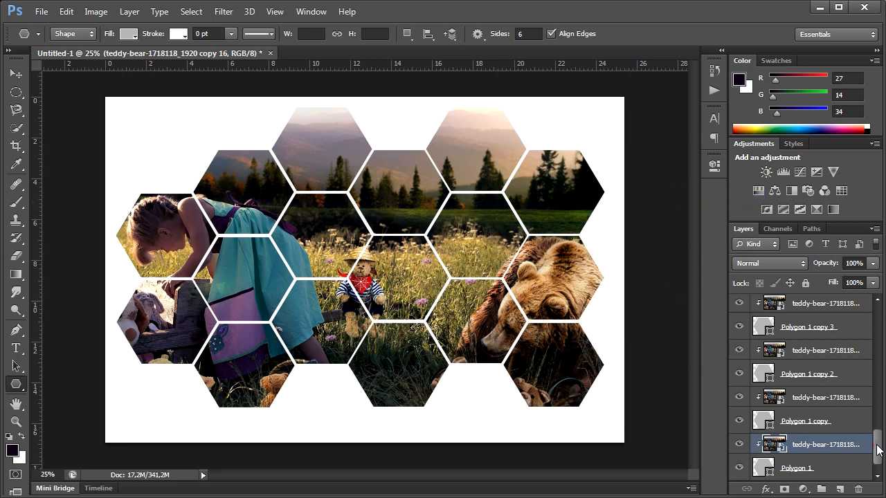
Add one more unclipped photo layer between Polygon 1 and the Background by duplicating the lowest clipped photo
left_click_drag(878, 450, 878, 476)
left_click(814, 304)
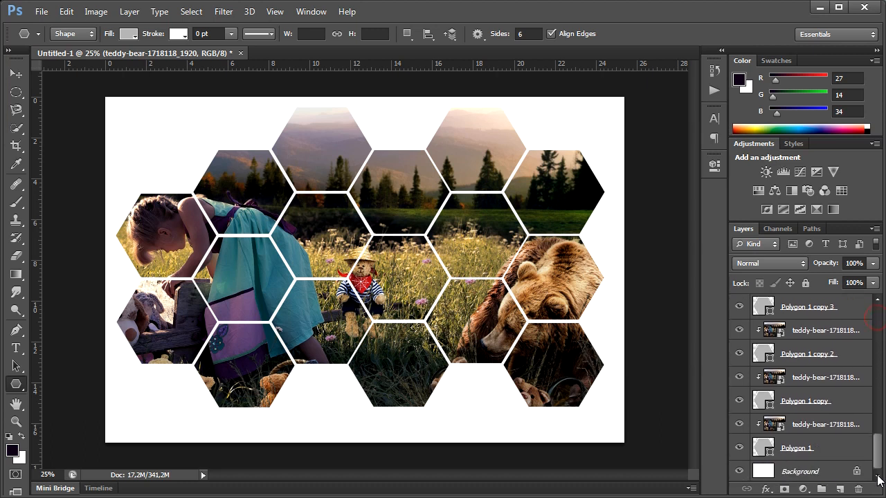
right_click(803, 425)
left_click(573, 90)
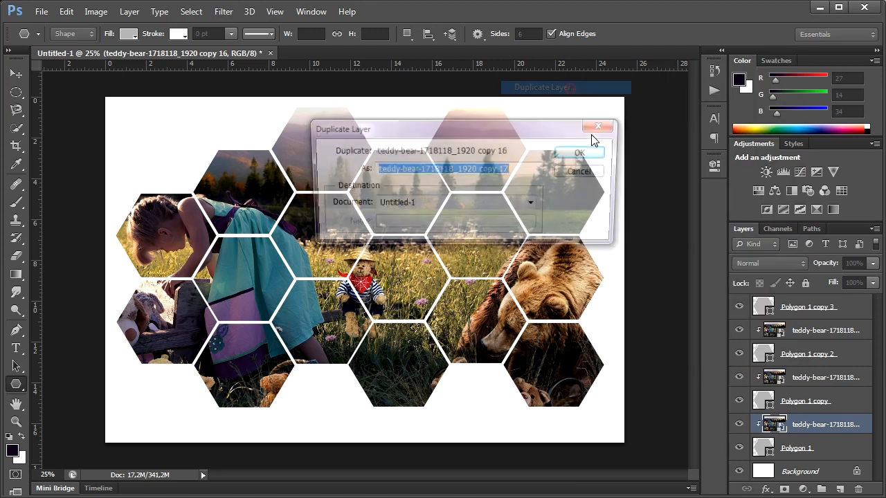
left_click(567, 158)
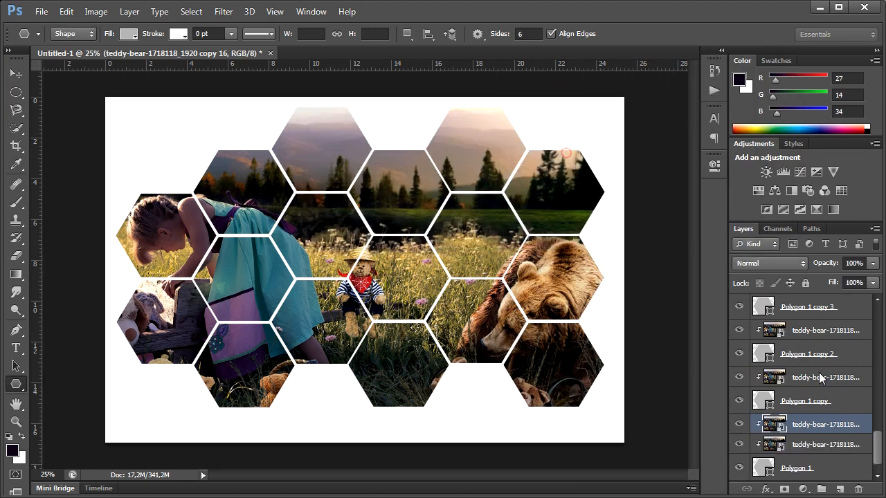
left_click(877, 448)
left_click_drag(824, 414, 762, 458)
Group all hexagon and clipped photo layers from Polygon 1 up to the top, and hide the unclipped photo layer below the group
left_click(805, 409)
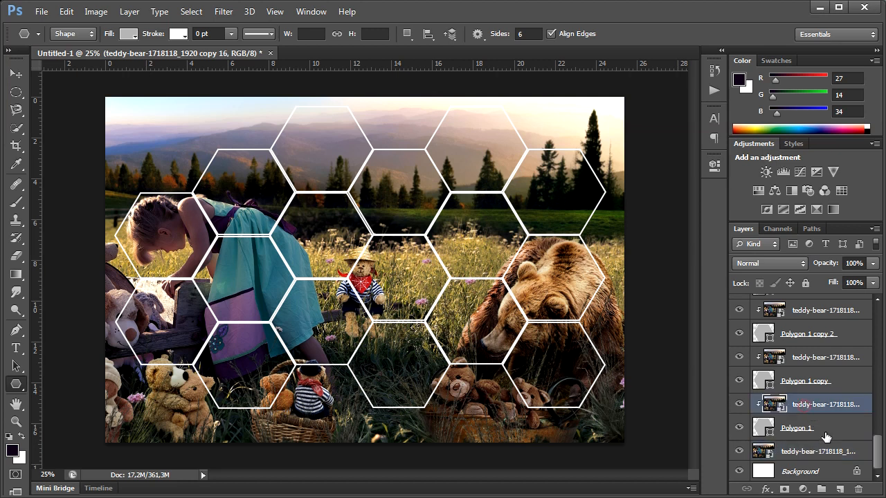
left_click(823, 434)
left_click_drag(875, 459, 878, 306)
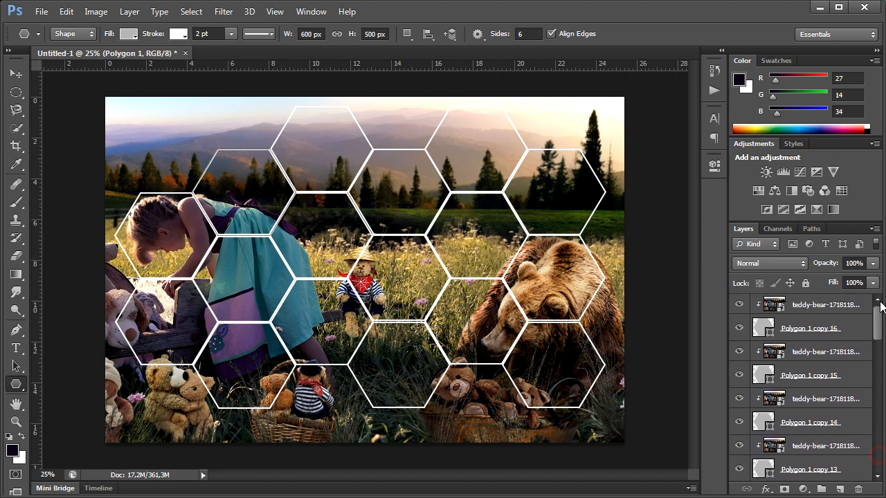
left_click(805, 306, "shift")
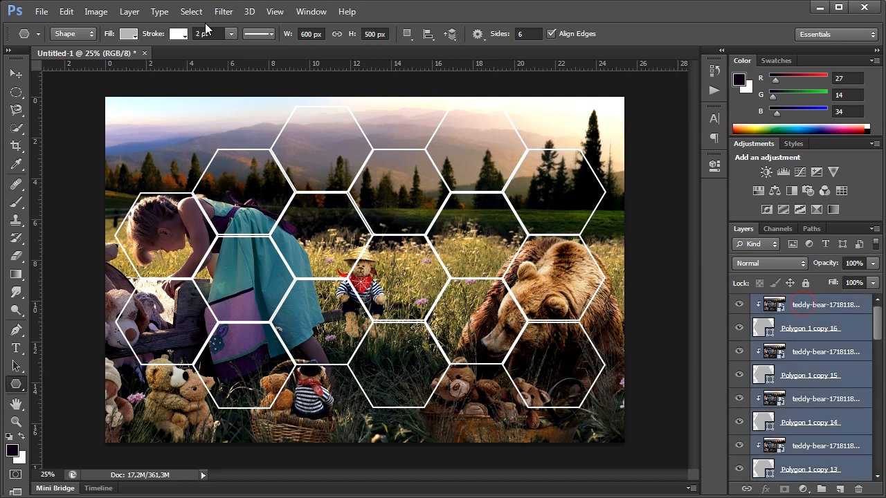
left_click(141, 17)
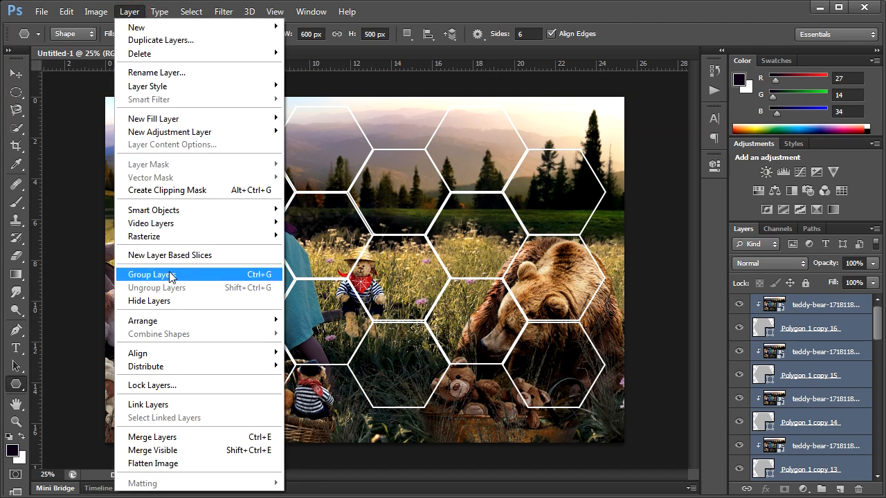
left_click(173, 274)
left_click(738, 321)
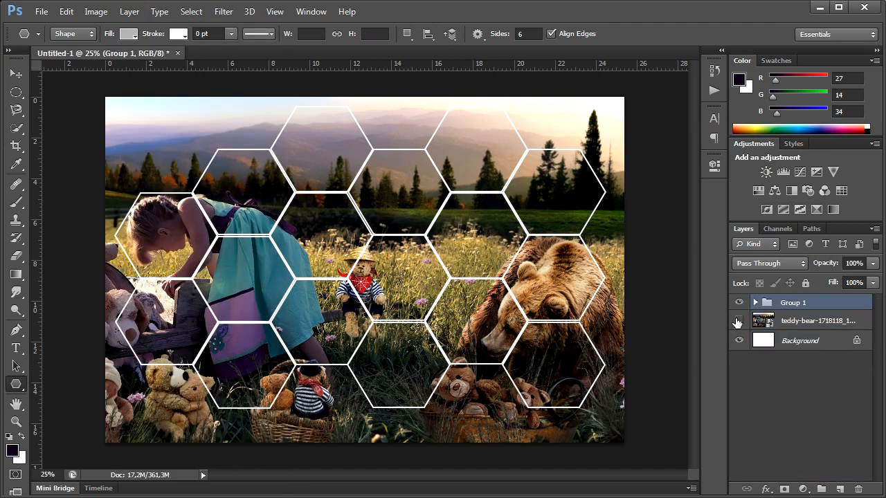